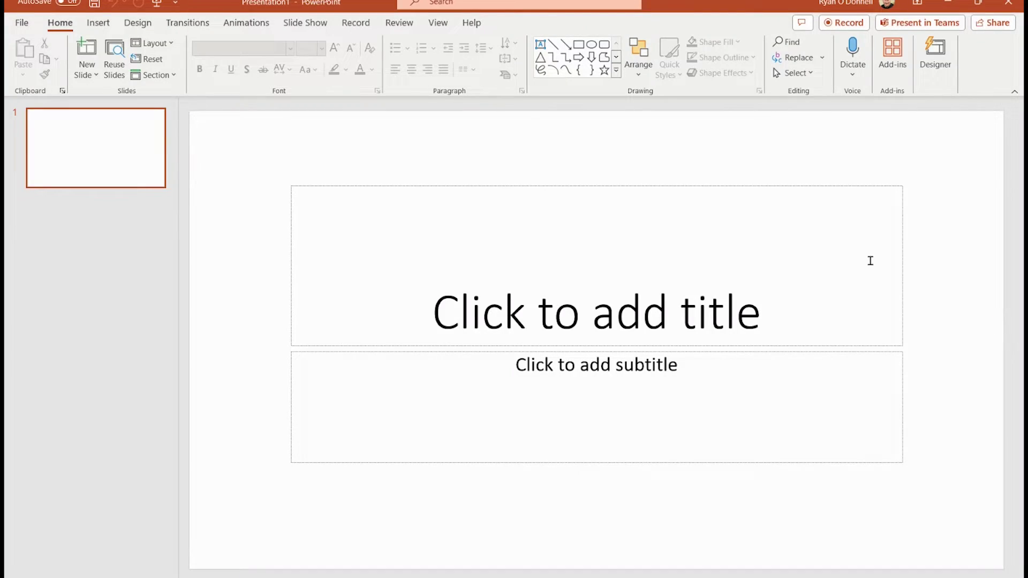
Title slide 1 'Game Title', add a second slide, and set up a 6-column, 5-row table on it.
left_click(134, 177)
left_click(567, 315)
type("Game Title")
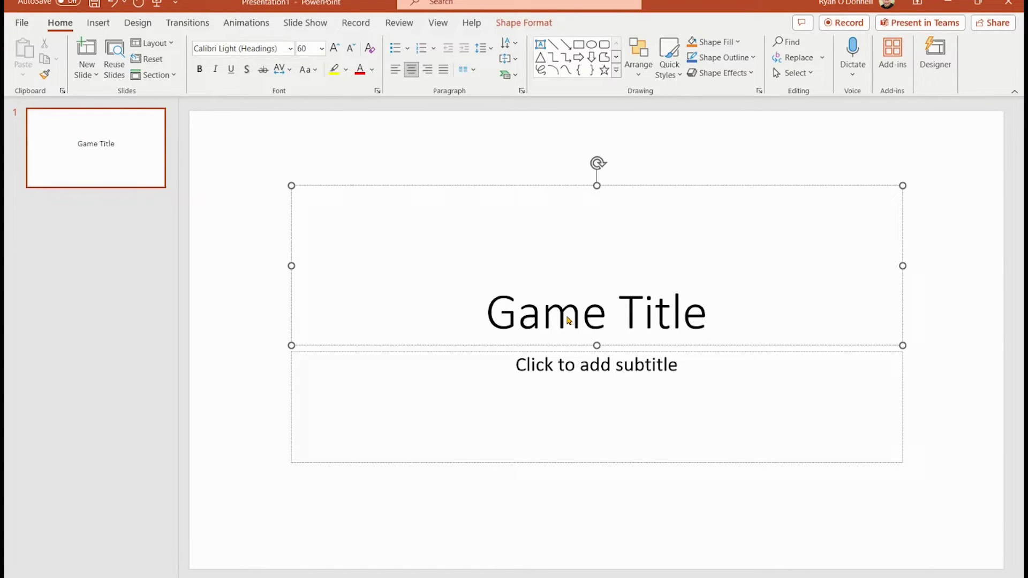
key("ctrl+m")
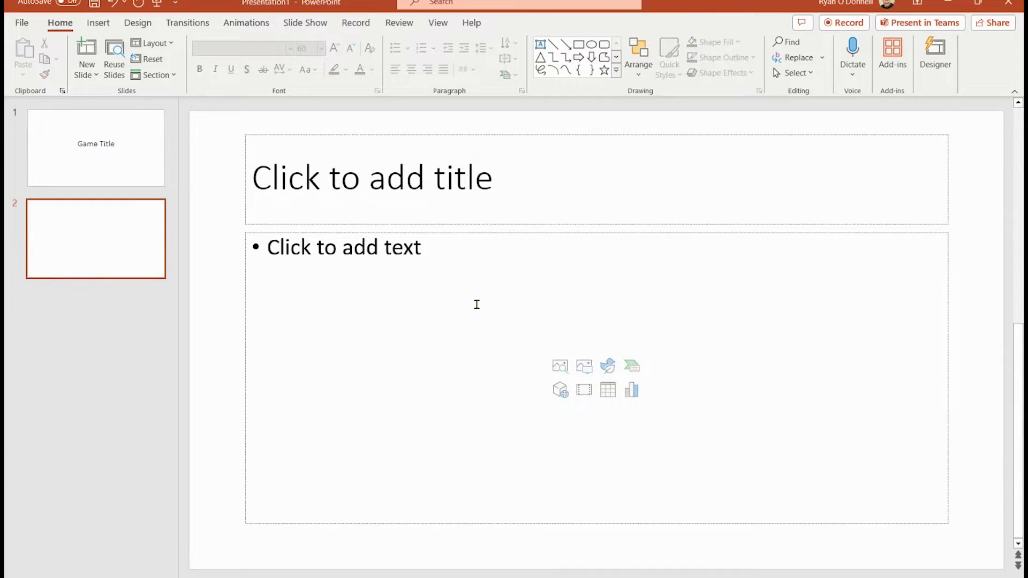
left_click(608, 392)
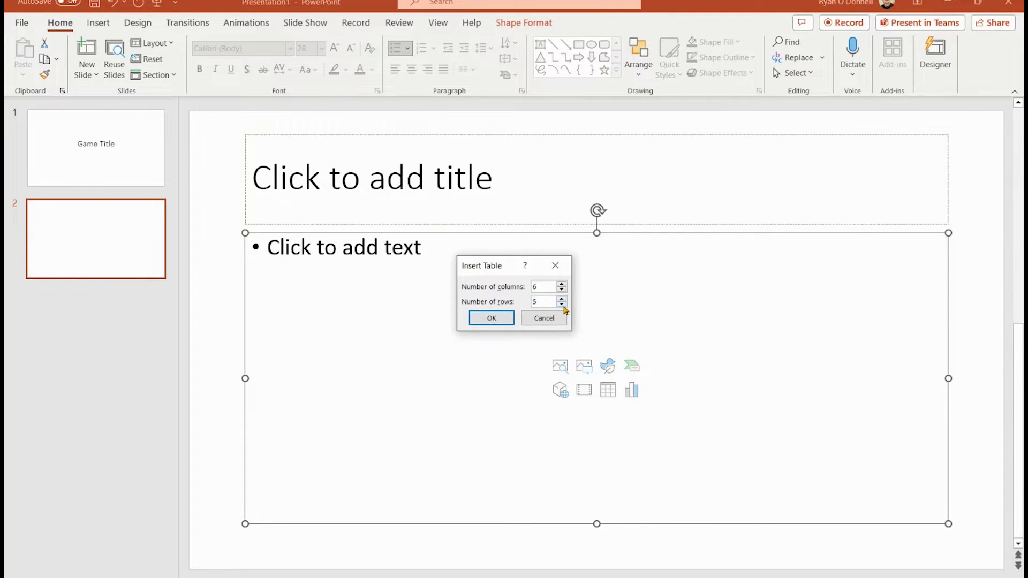
Insert the 6×5 table with a plain, unstyled look and All Borders on every cell.
key("Return")
left_click(869, 347)
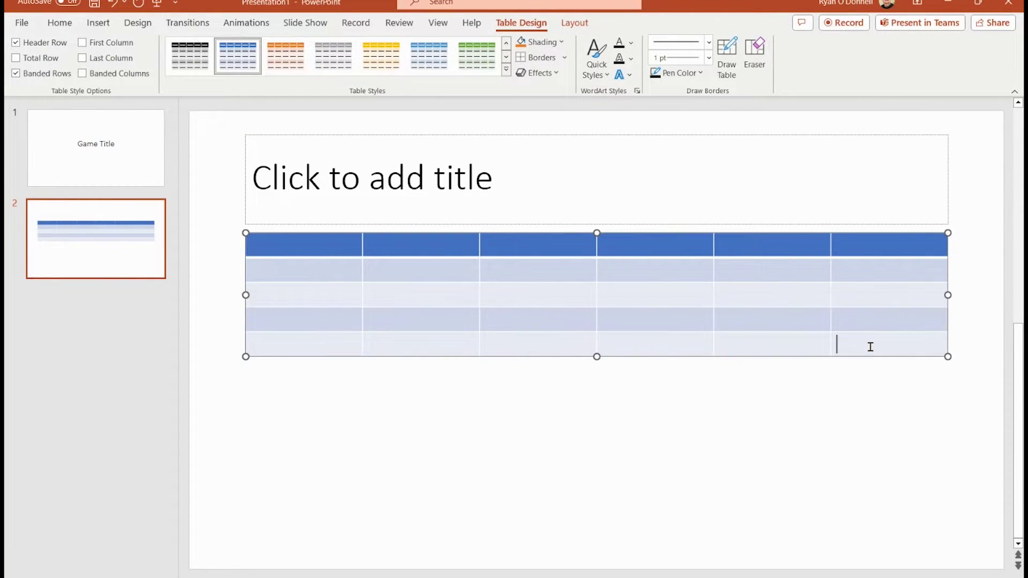
left_click_drag(870, 347, 318, 247)
left_click(505, 69)
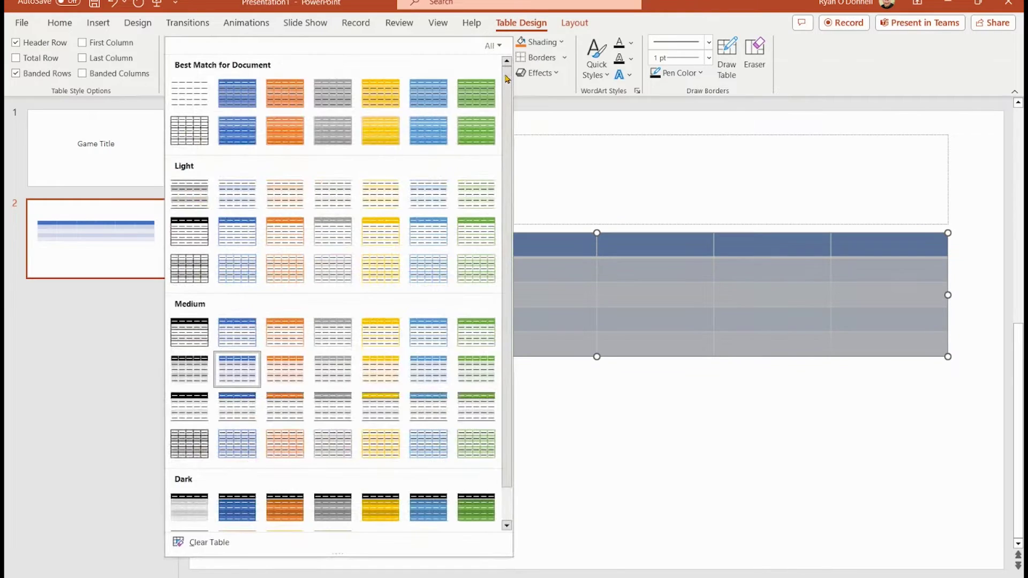
left_click(199, 104)
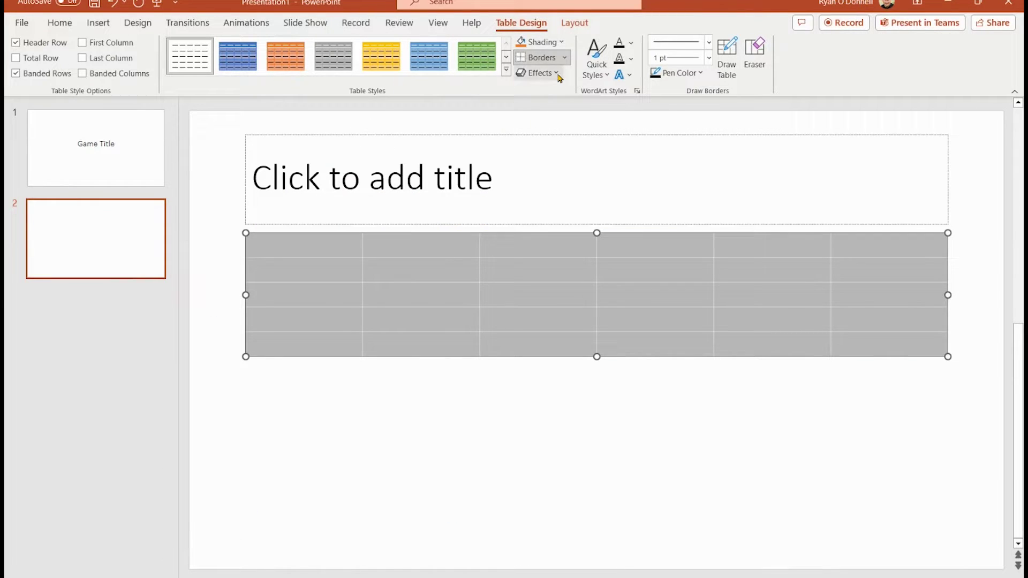
left_click(564, 58)
left_click(538, 94)
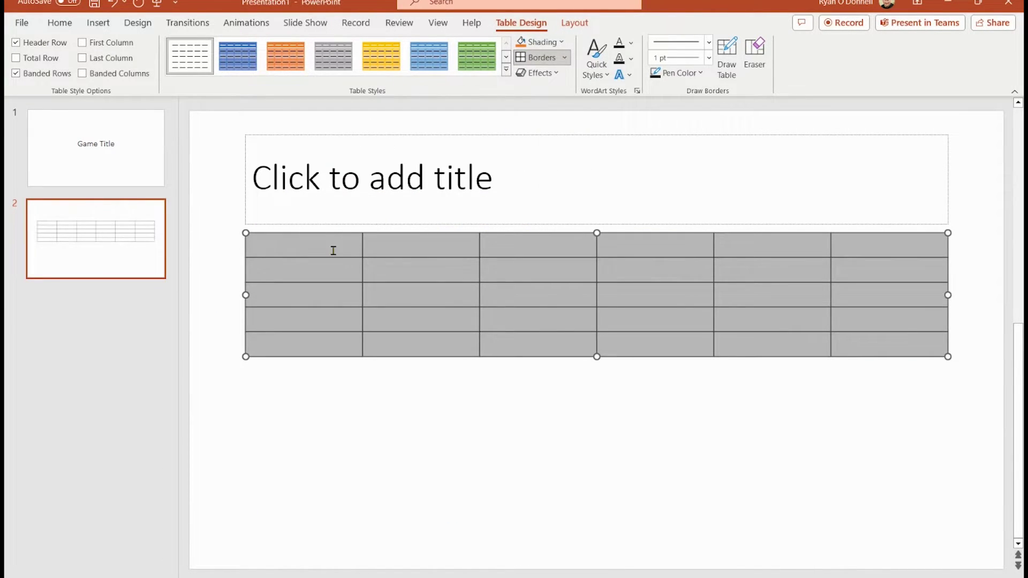
Fill the first column with TOPIC 1, 100, 200, 300, 400 and select that column.
left_click(332, 252)
type("TOPIC")
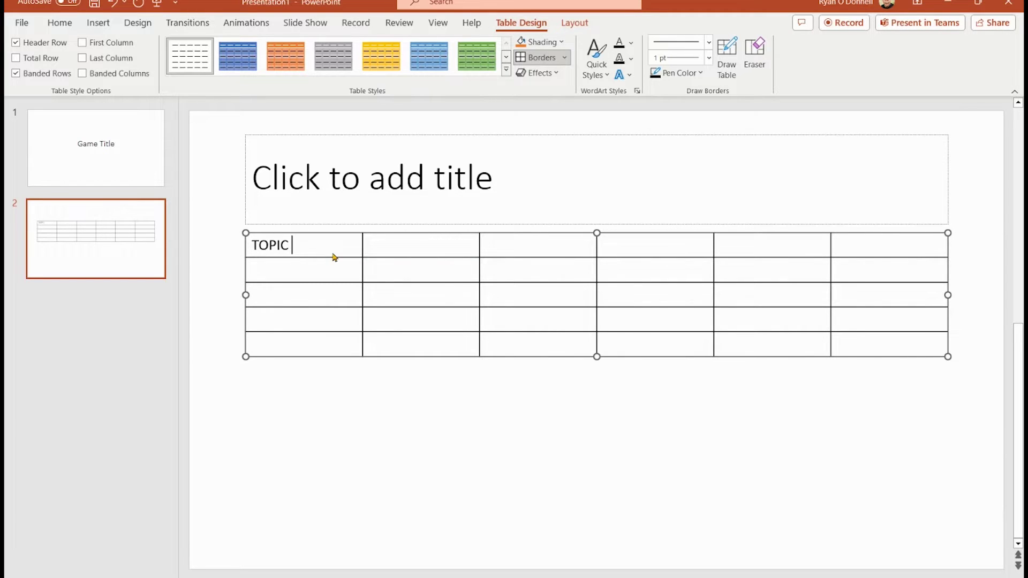
type(" 1")
key("Return")
type("100")
key("Down")
type("200")
key("Down")
type("300")
key("Down")
type("400")
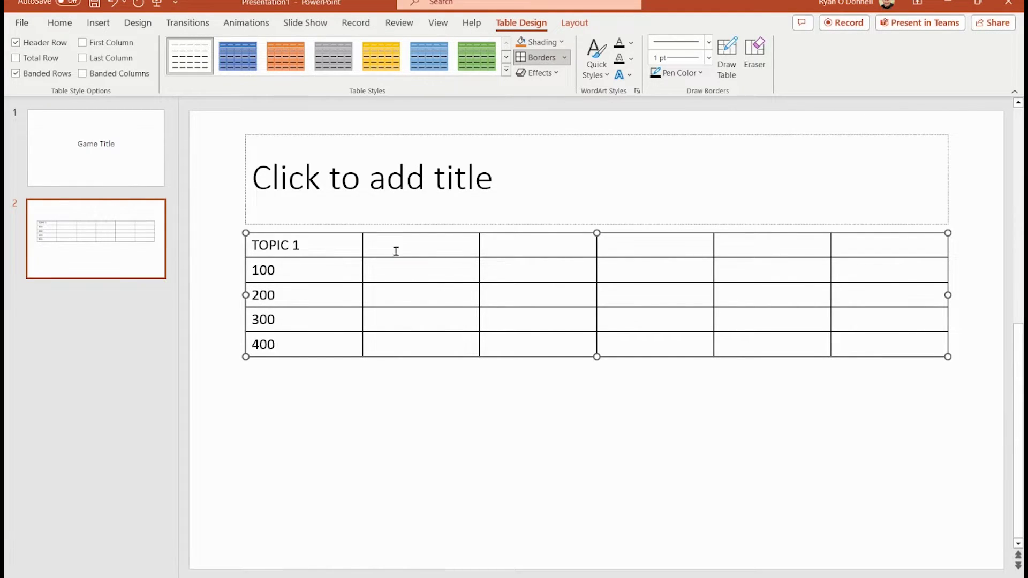
left_click_drag(299, 356, 242, 228)
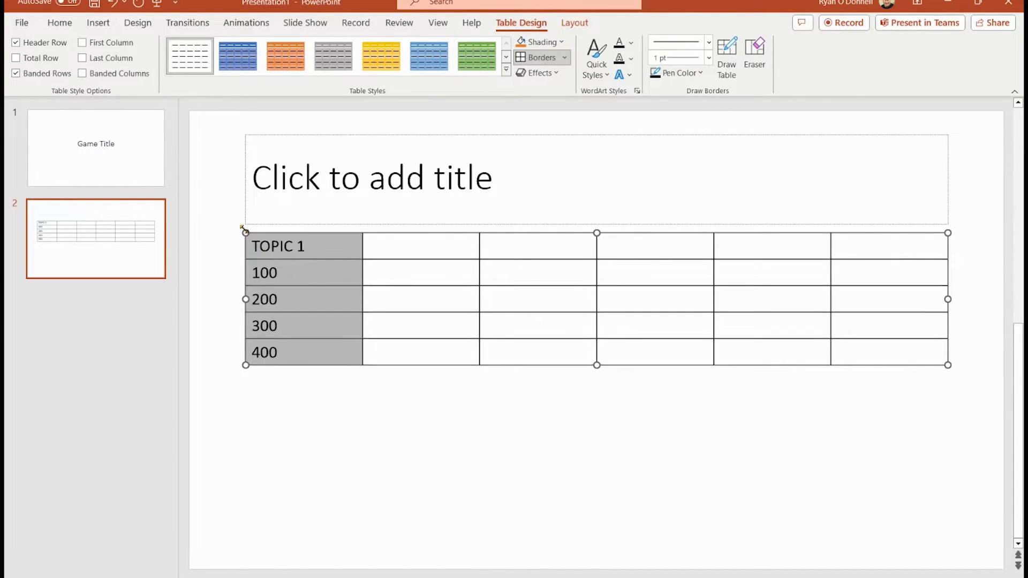
Enlarge and bold the first column's labels and widen the column so TOPIC 1 fits on one line.
key("ctrl+shift+period")
key("ctrl+shift+period")
key("ctrl+shift+period")
key("ctrl+shift+period")
key("ctrl+shift+period")
key("ctrl+shift+period")
key("ctrl+b")
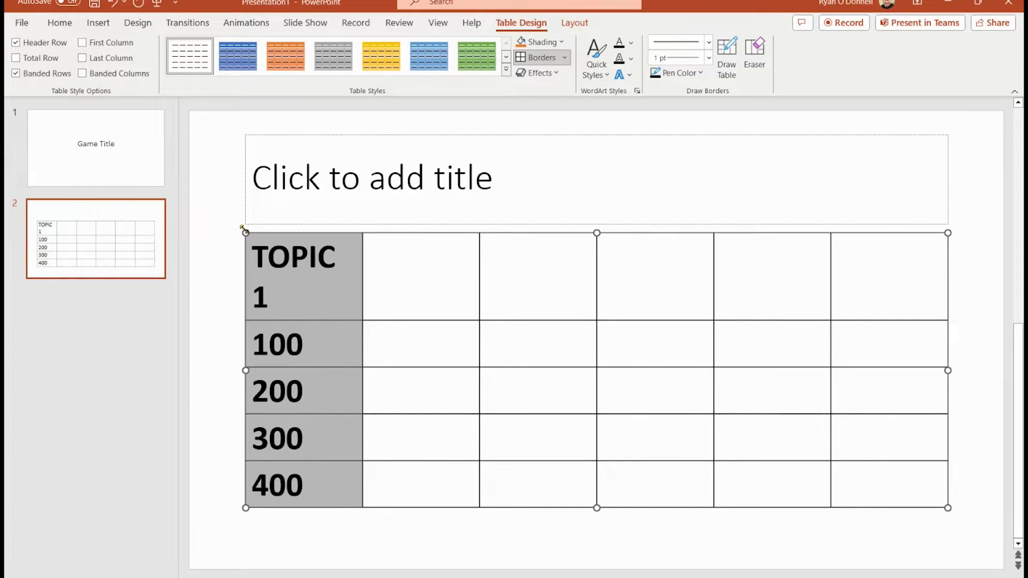
left_click_drag(369, 260, 397, 266)
left_click(206, 340)
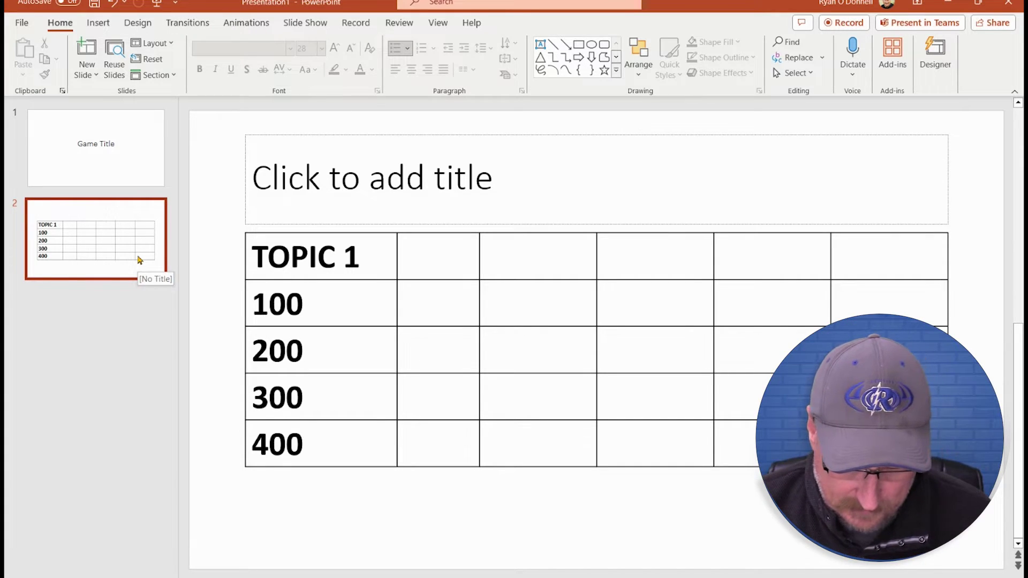
Add a third slide and delete its content placeholder, leaving only the title.
key("Return")
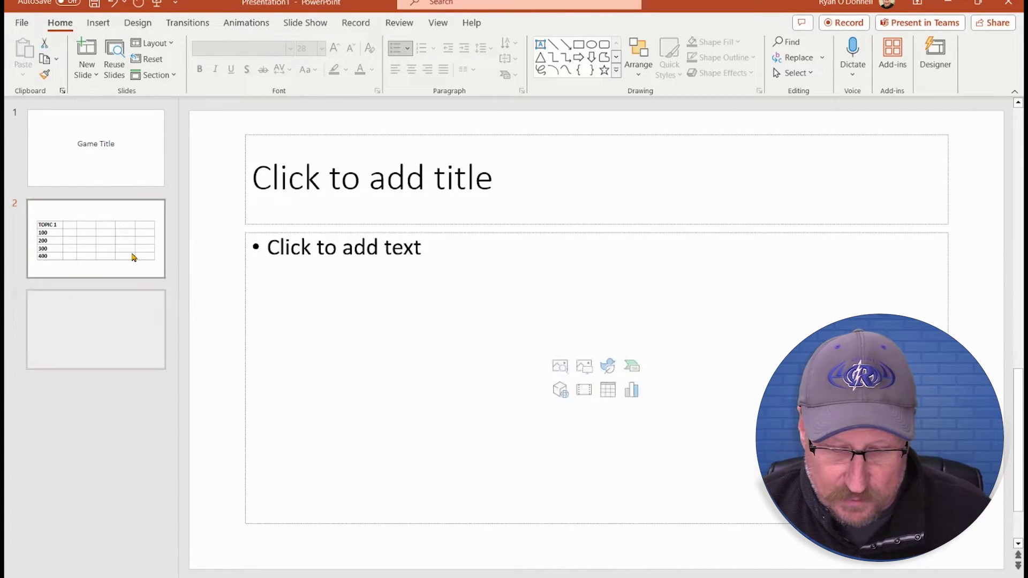
left_click(456, 209)
left_click(452, 310)
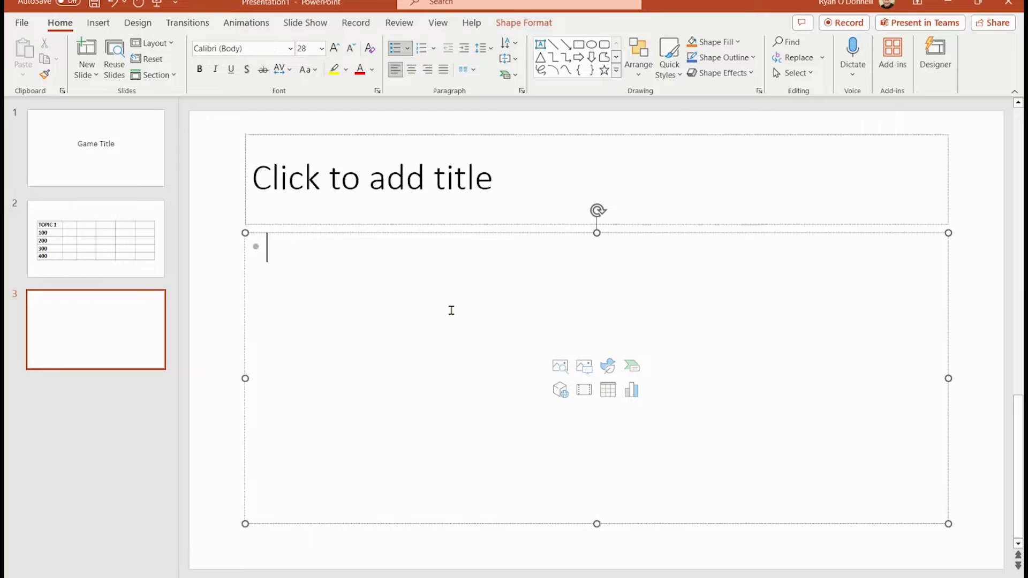
key("Escape")
key("Delete")
Enter the title as 'TOPIC' with '100' on a second line, correcting the typos.
left_click(437, 197)
type("Q")
key("BackSpace")
type("OP")
key("BackSpace")
key("BackSpace")
type("TOPIC ")
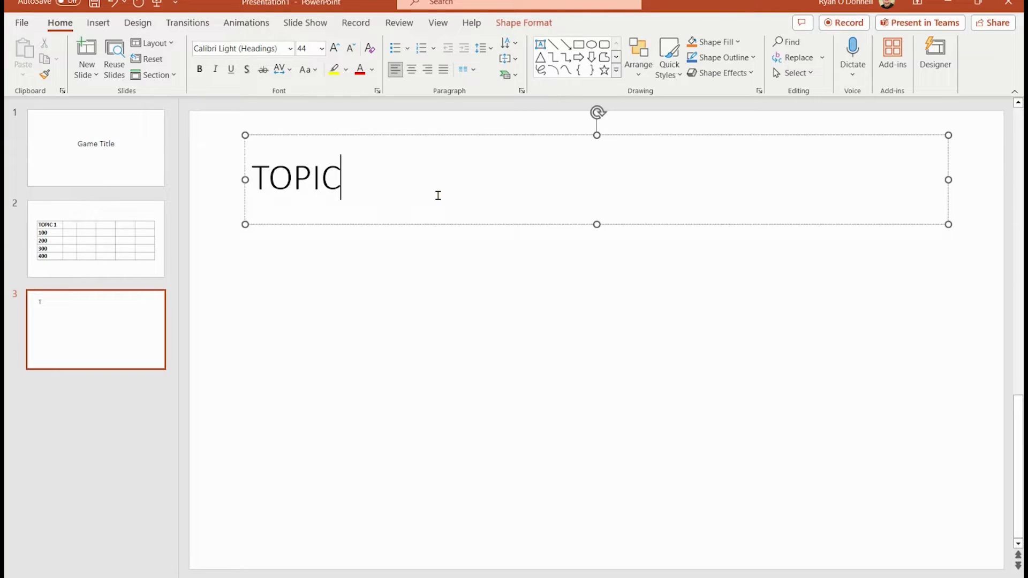
type("!")
key("Return")
type("100")
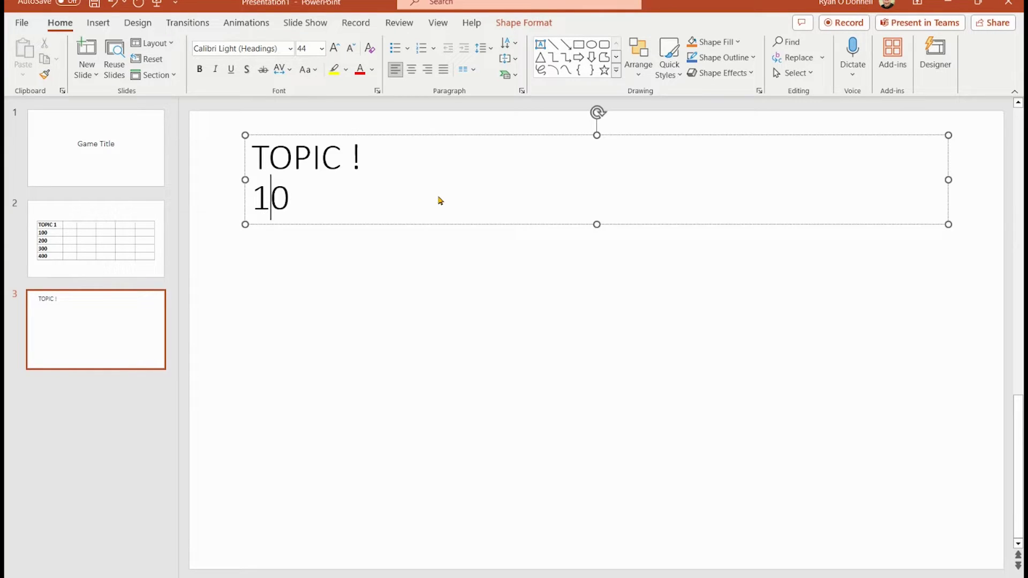
key("Up")
key("Right")
key("Right")
key("Right")
key("Right")
key("BackSpace")
Finish the title as 'TOPIC 1' and stretch the title box further down the slide.
type("1")
left_click(231, 271)
left_click_drag(231, 271, 243, 424)
Make the TOPIC 1 / 100 title text larger and centred.
left_click(285, 298)
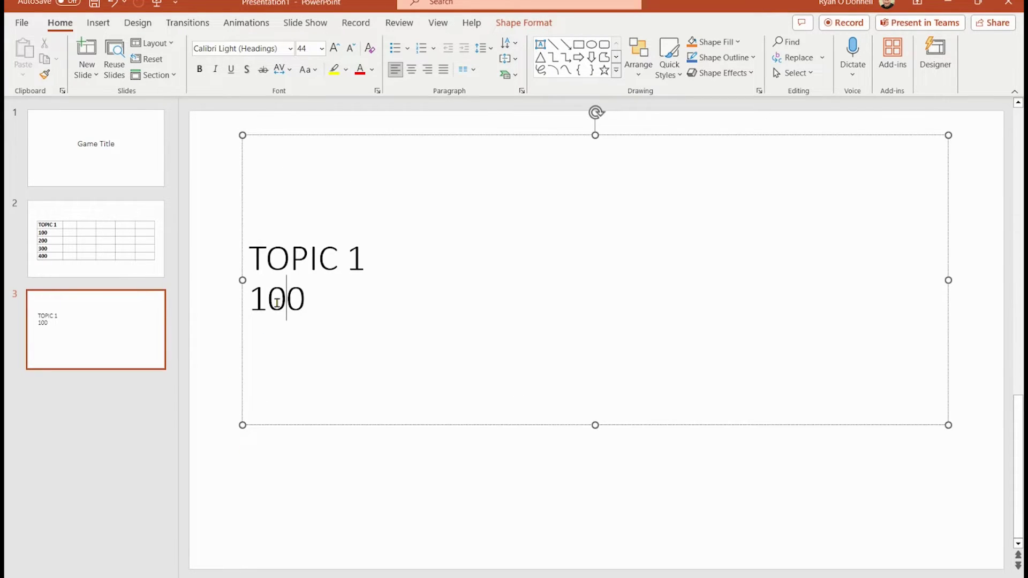
key("ctrl+a")
key("ctrl+b")
key("ctrl+b")
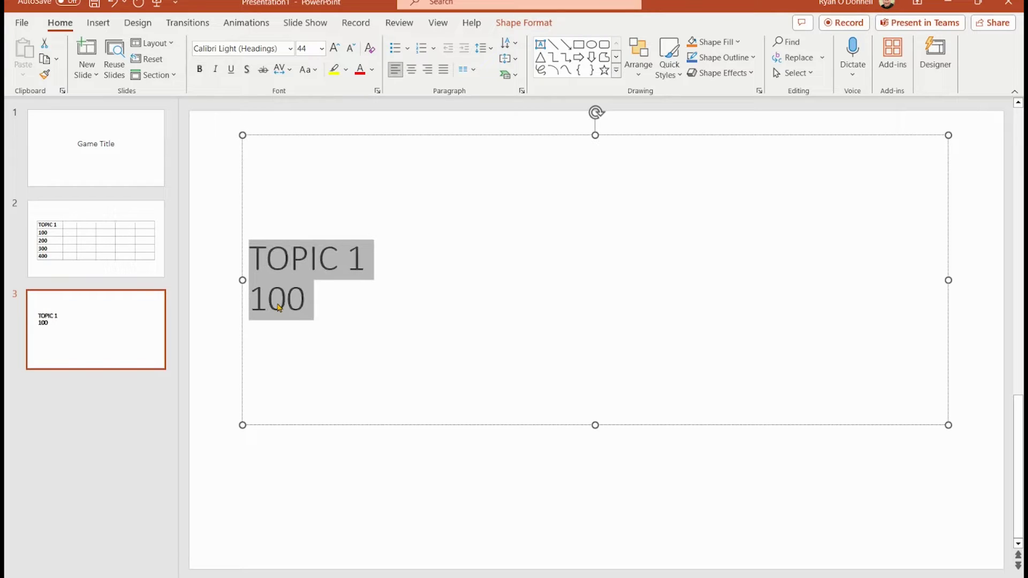
key("ctrl+b")
key("ctrl+shift+period")
key("ctrl+shift+period")
key("ctrl+shift+period")
key("ctrl+shift+period")
key("ctrl+shift+period")
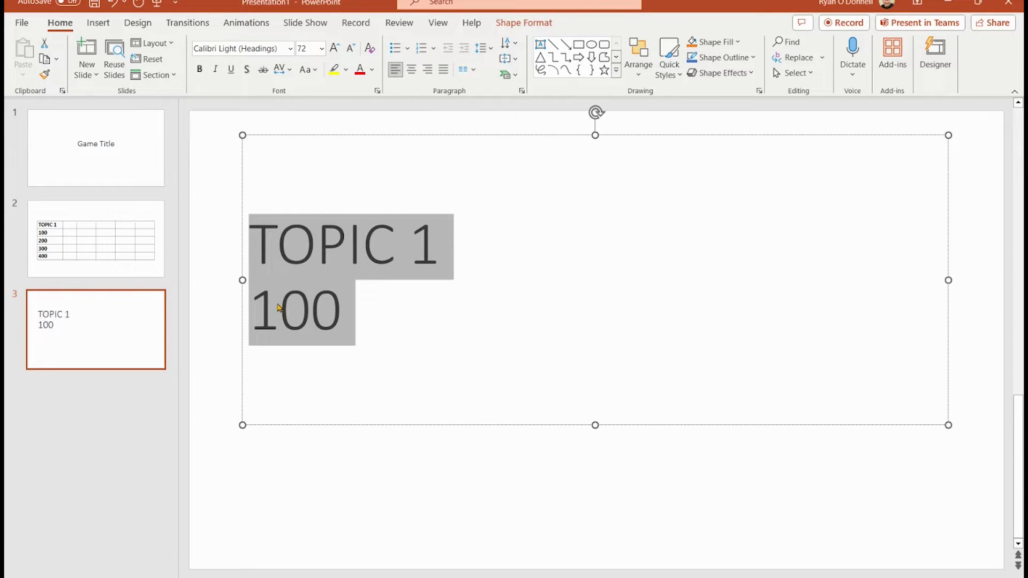
left_click(411, 69)
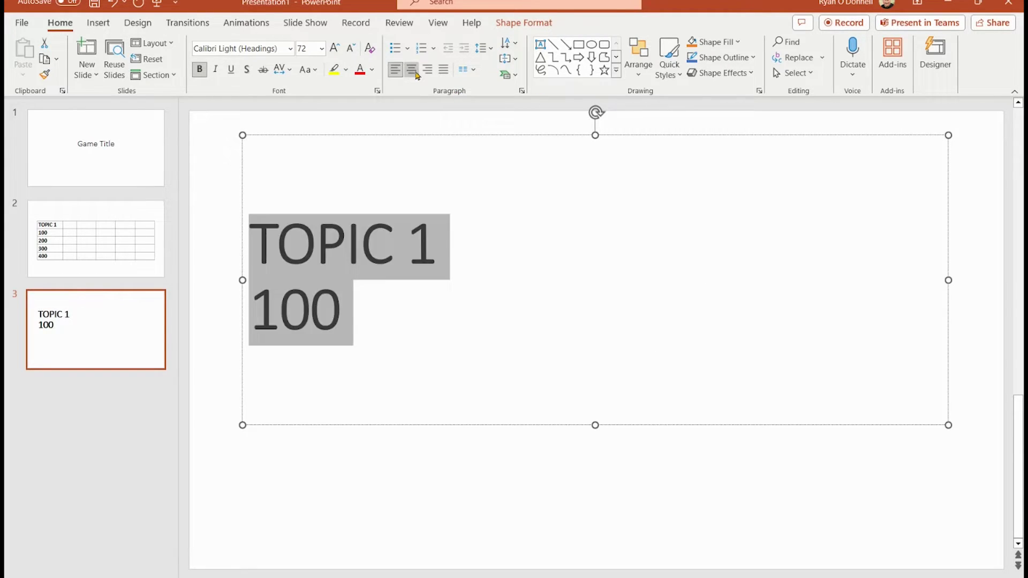
left_click(487, 487)
Move the TOPIC 1 / 100 text box down toward the middle of slide 3.
left_click(666, 257)
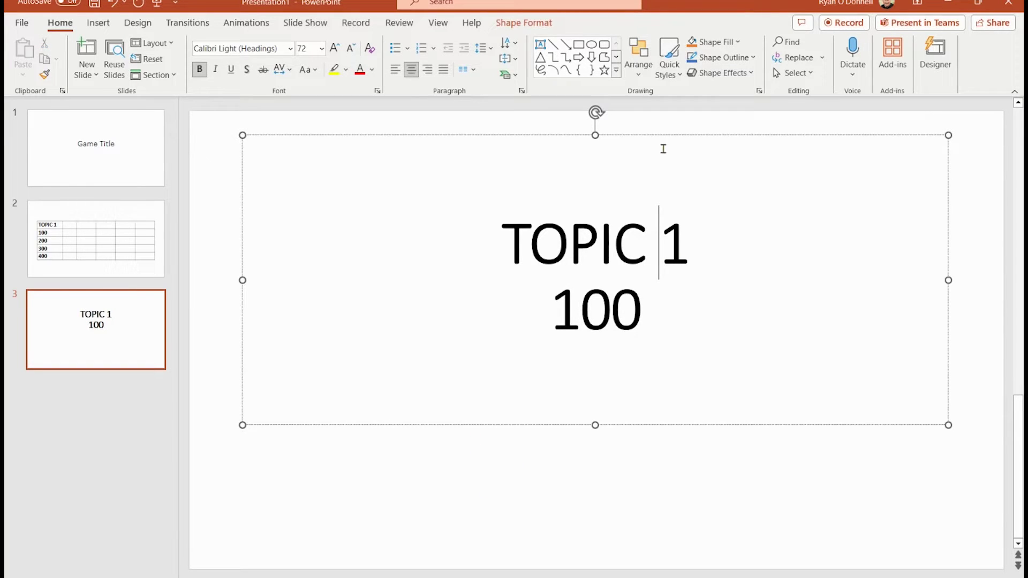
left_click_drag(674, 138, 663, 181)
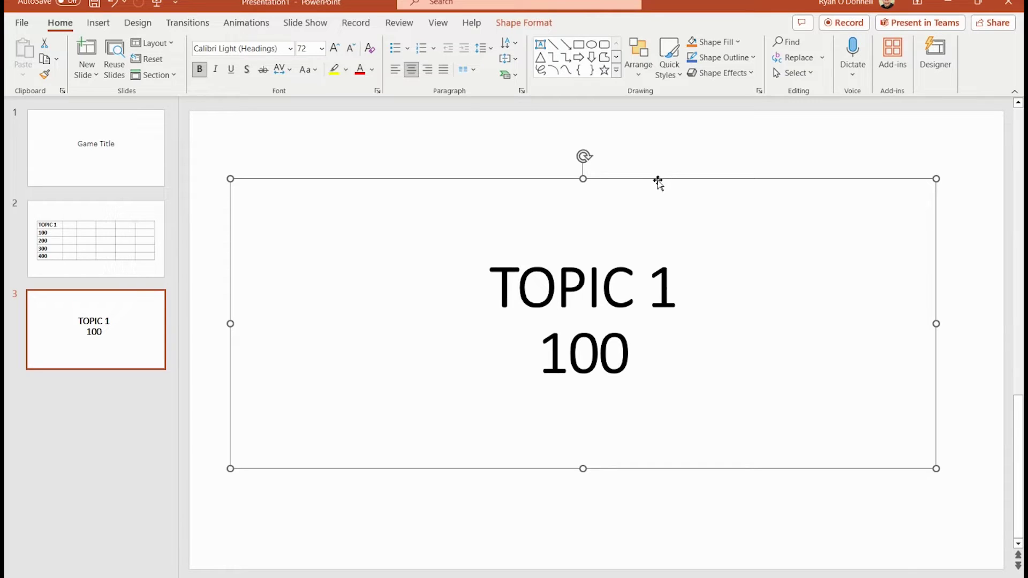
left_click(106, 224)
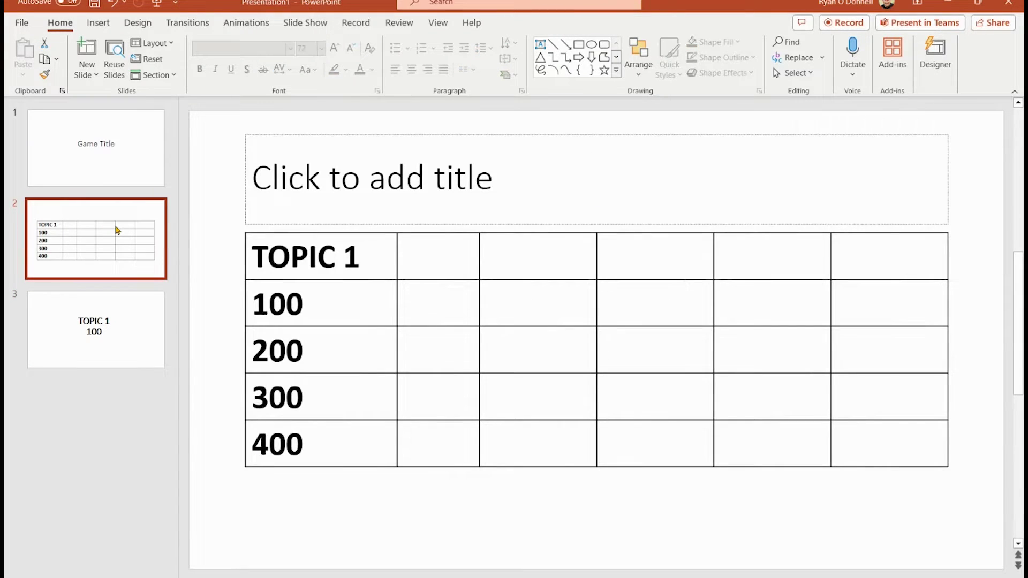
left_click(124, 305)
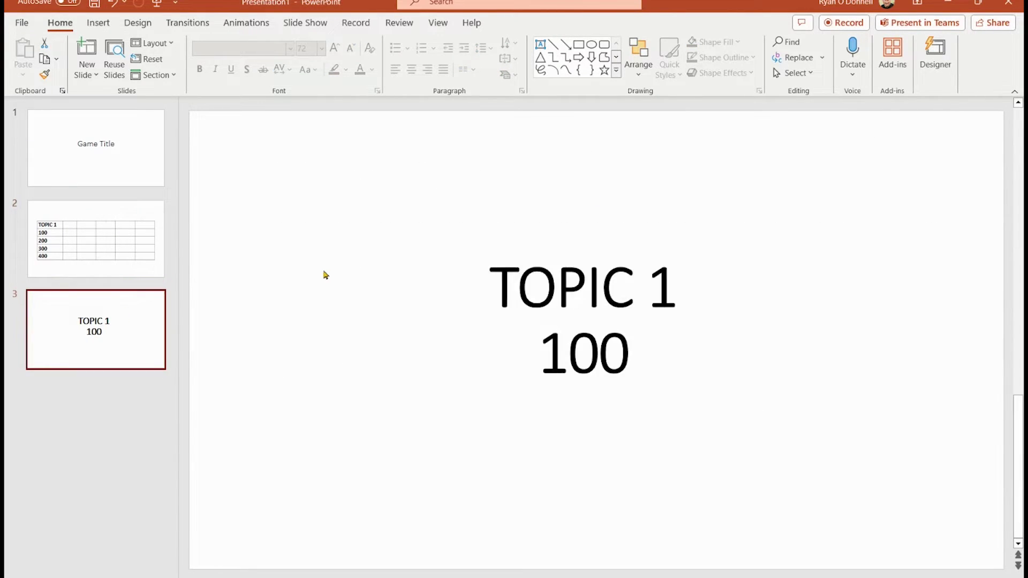
Add a 'MAIN BOARD' text box in slide 3's bottom-right corner and select its text.
left_click(540, 44)
left_click(877, 546)
type("MAIN BOARD")
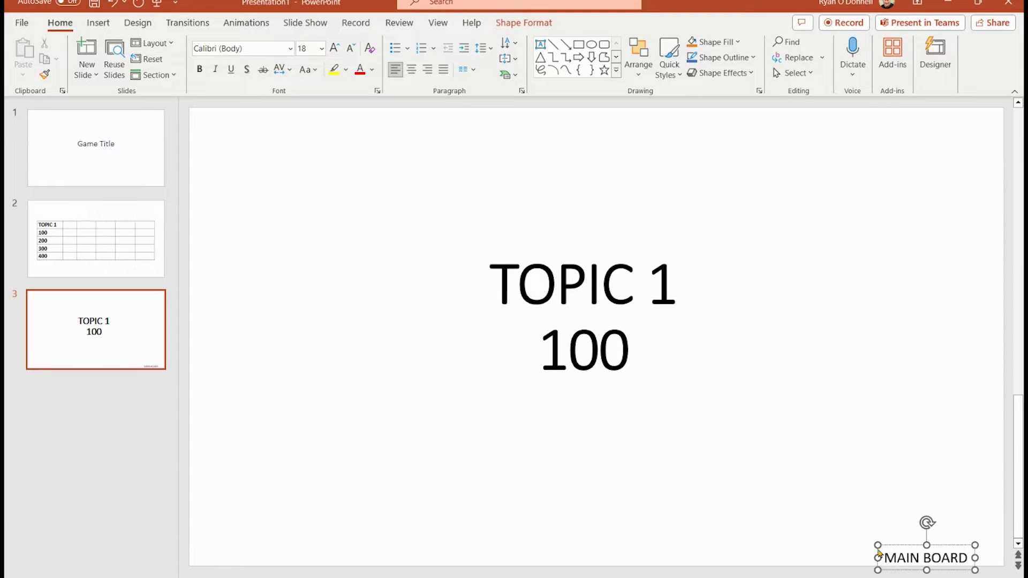
left_click_drag(902, 545, 906, 522)
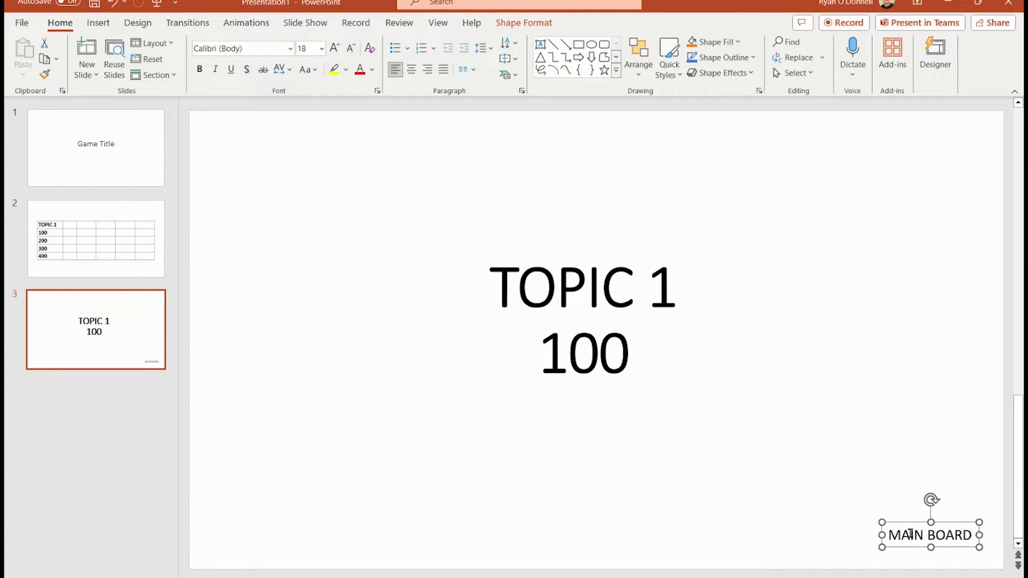
triple_click(910, 534)
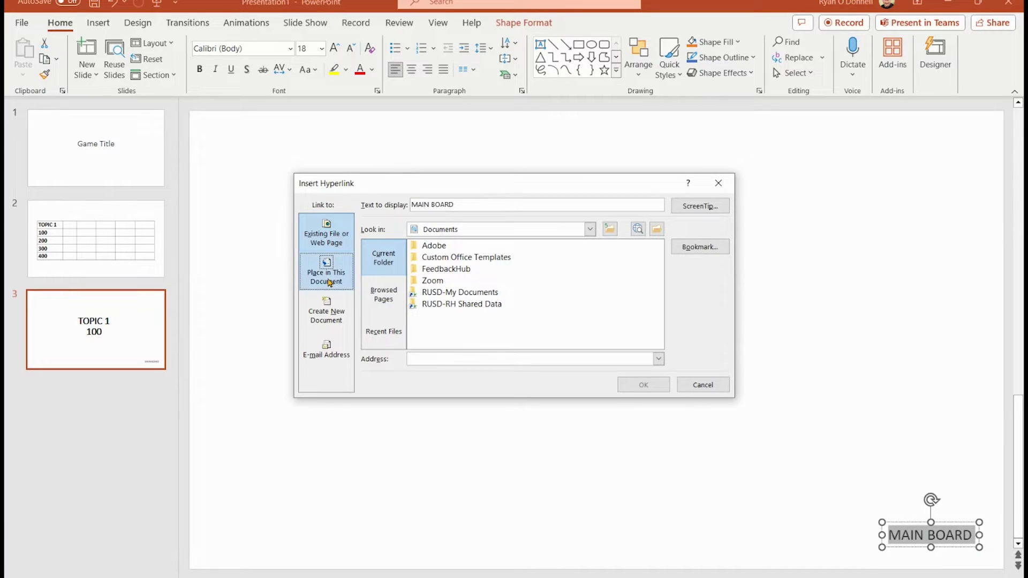
Hyperlink the MAIN BOARD text to the chosen slide in this presentation.
left_click(326, 274)
left_click(412, 298)
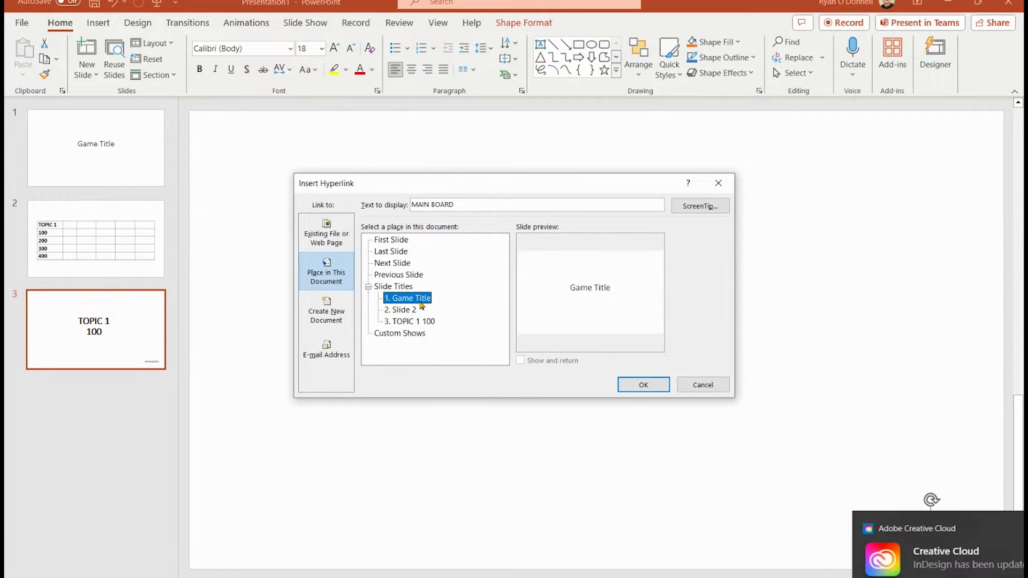
left_click(656, 391)
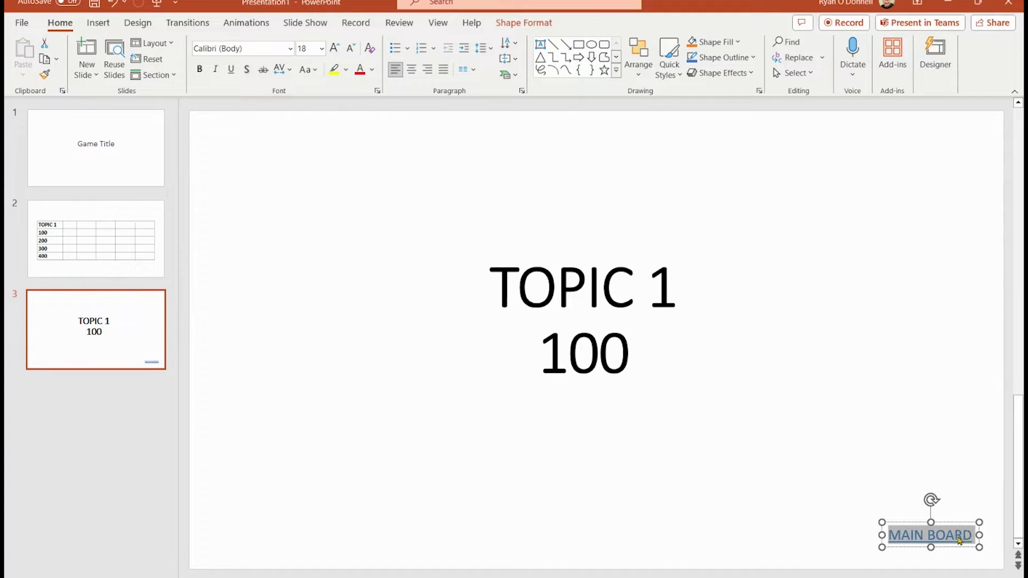
left_click(990, 530)
left_click(988, 465)
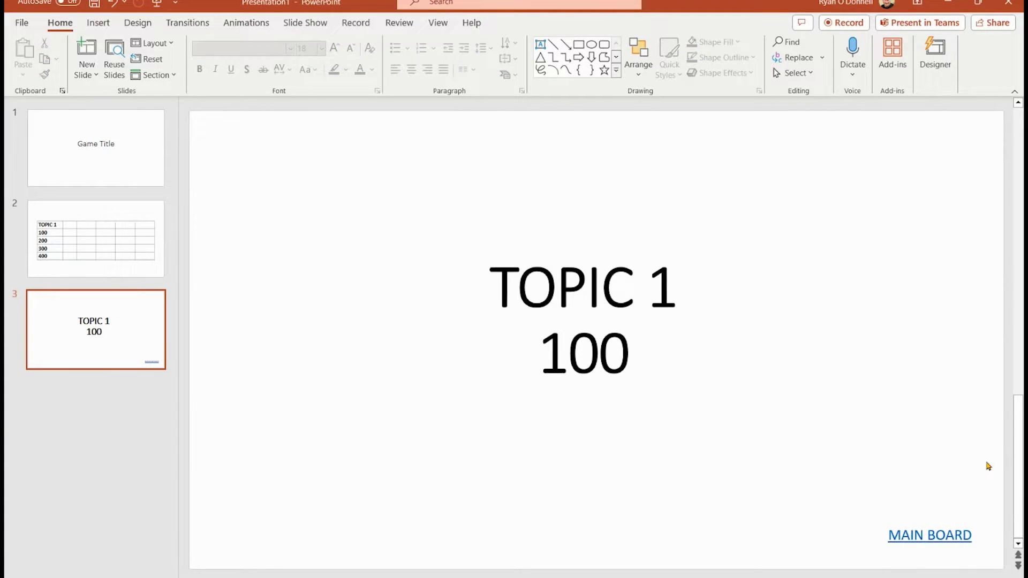
left_click(145, 245)
Delete the empty title placeholder from slide 2.
left_click(287, 313)
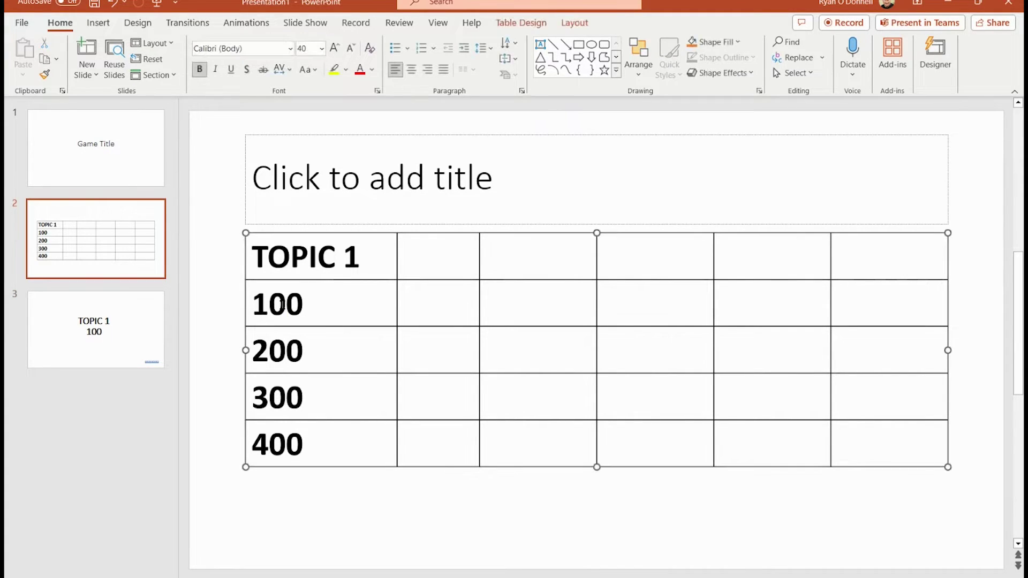
double_click(286, 313)
left_click(427, 141)
key("Delete")
Hyperlink the 100 under TOPIC 1 to slide 3, 'TOPIC 1 100'.
double_click(286, 305)
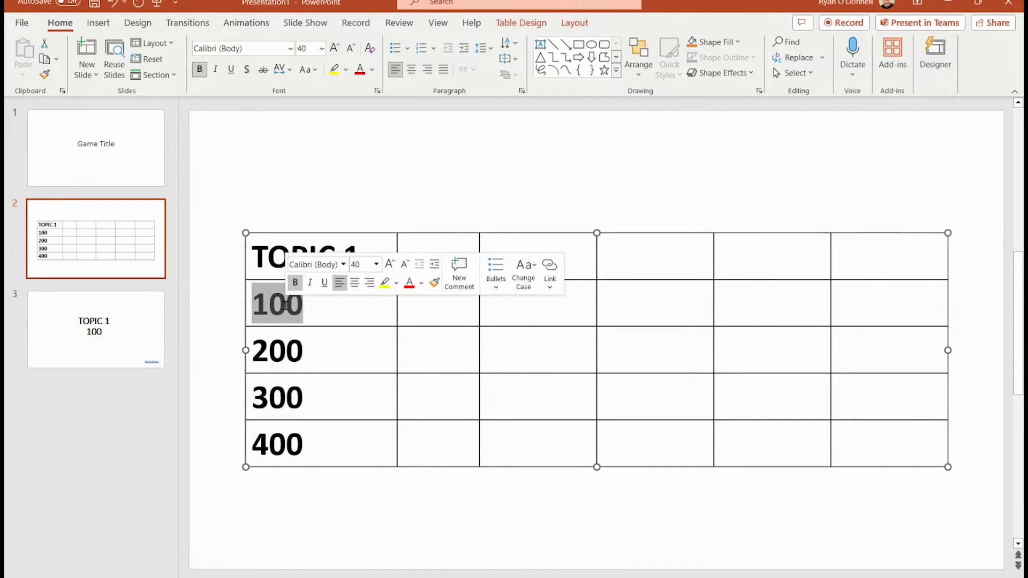
key("ctrl+k")
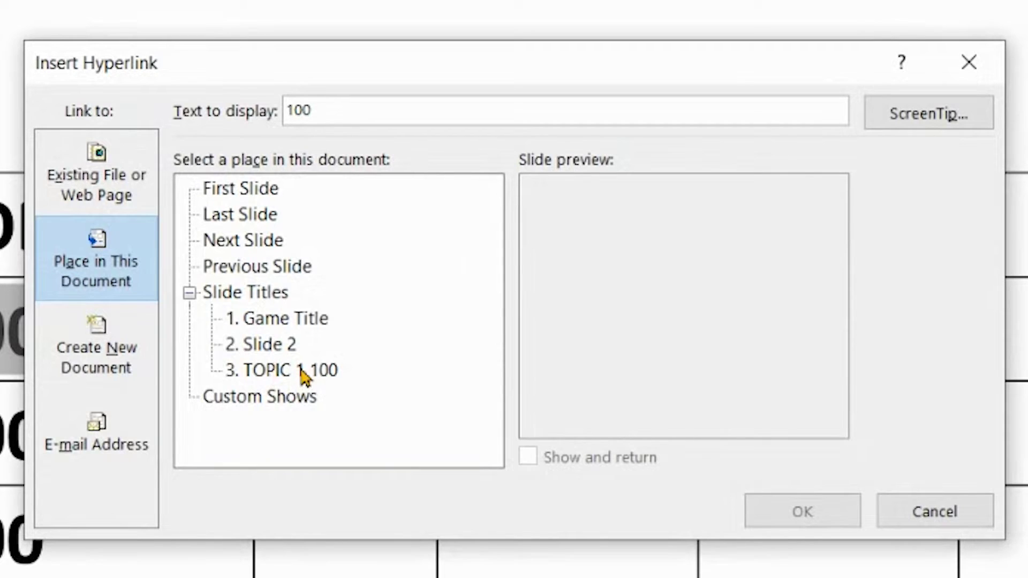
left_click(425, 323)
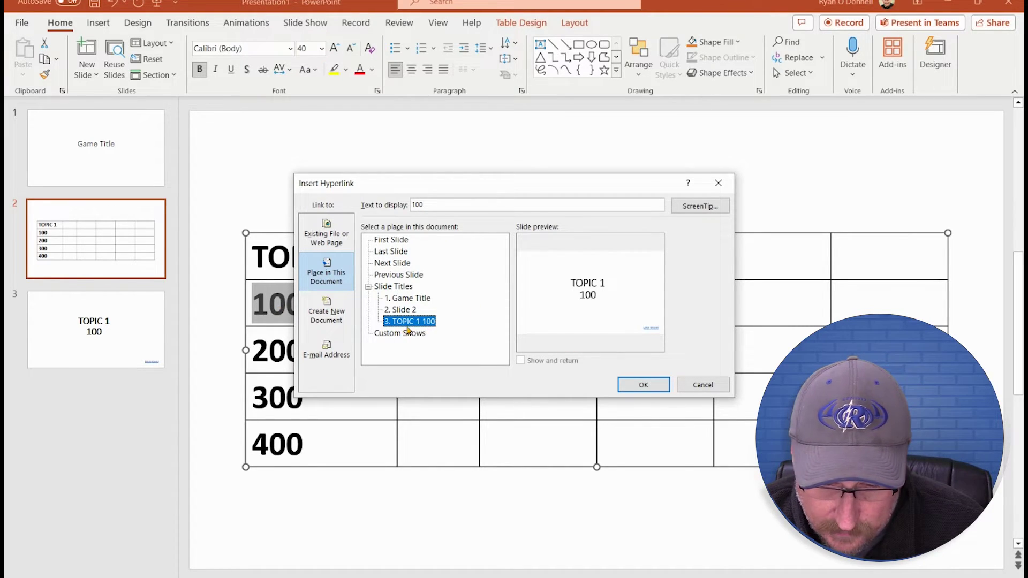
left_click(659, 385)
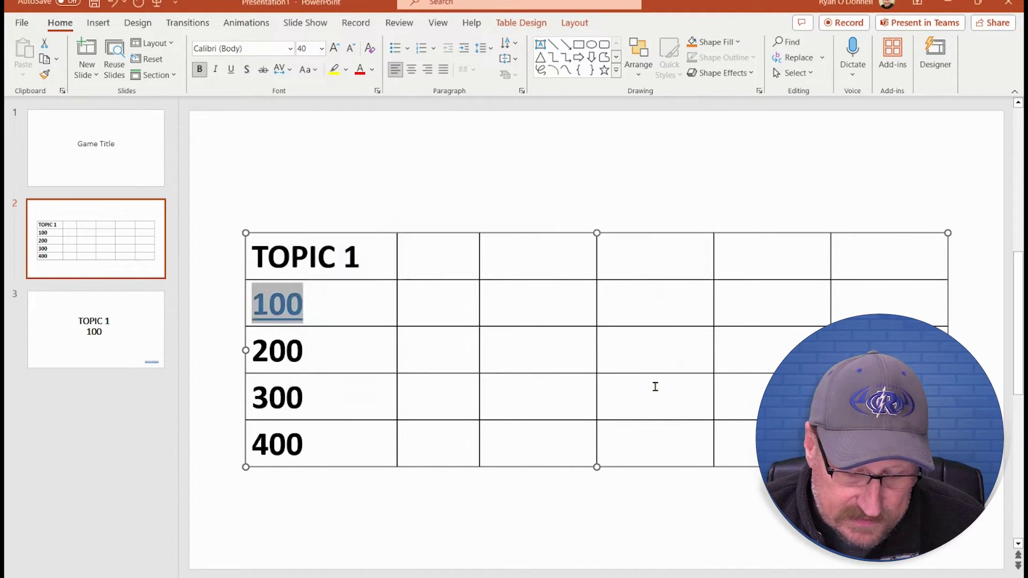
left_click(503, 222)
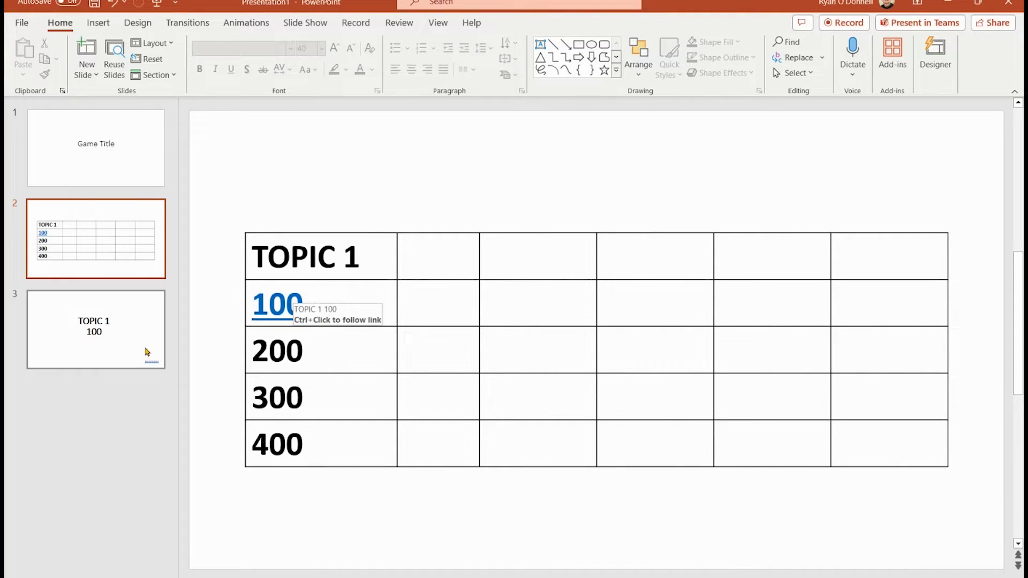